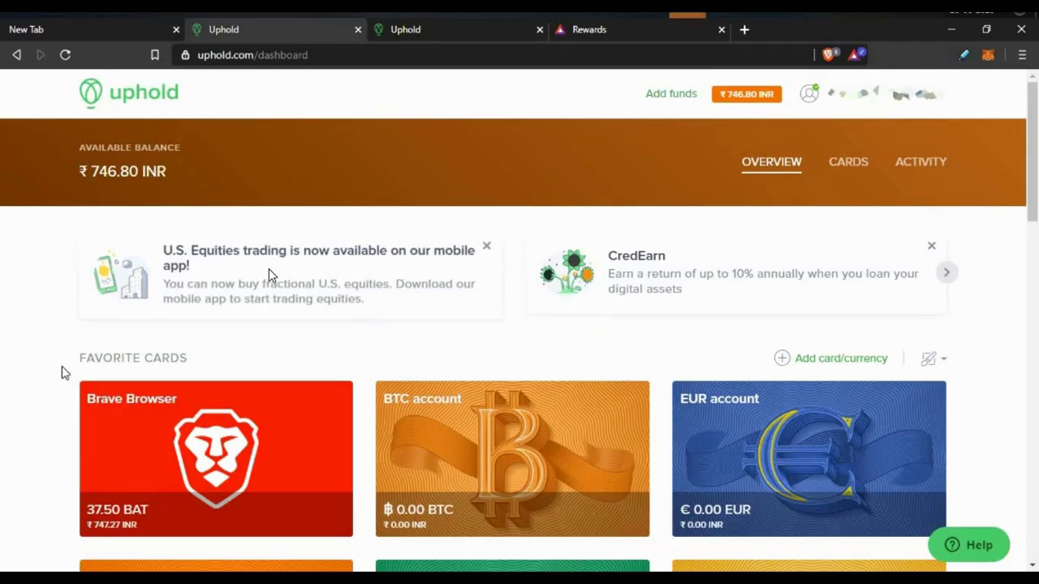
- Review the ₹746.80 balance and received BAT activity, then open the 37.50 BAT Brave Browser card
left_click_drag(79, 172, 241, 183)
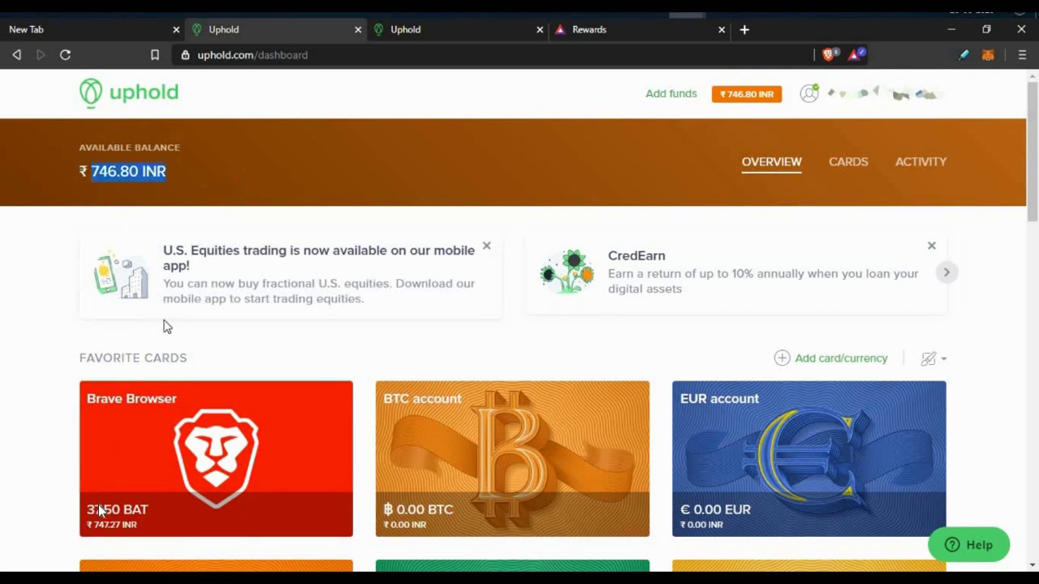
left_click(925, 167)
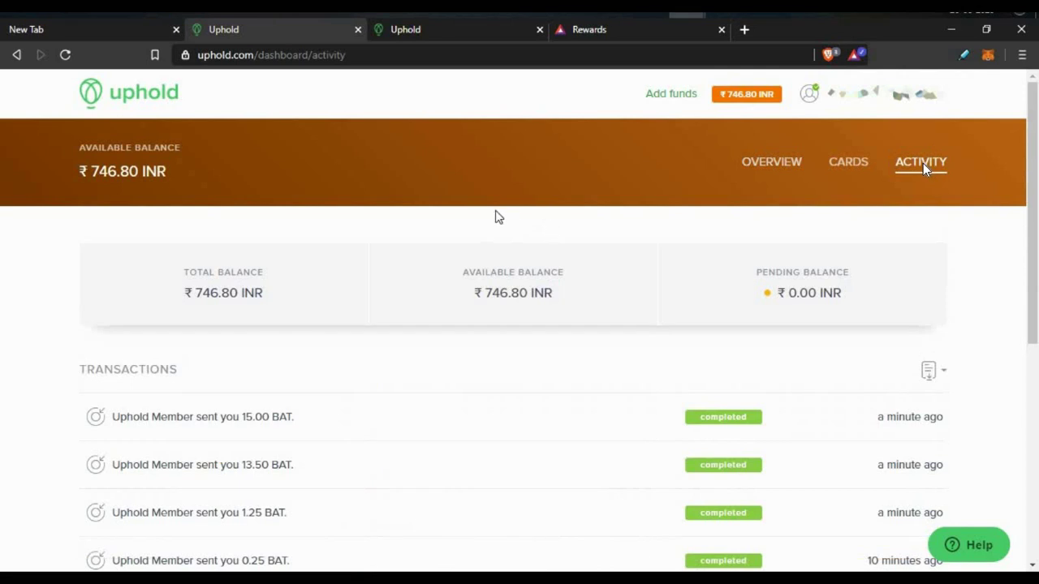
left_click_drag(192, 293, 332, 281)
left_click(336, 282)
scroll(469, 358, "down", 1)
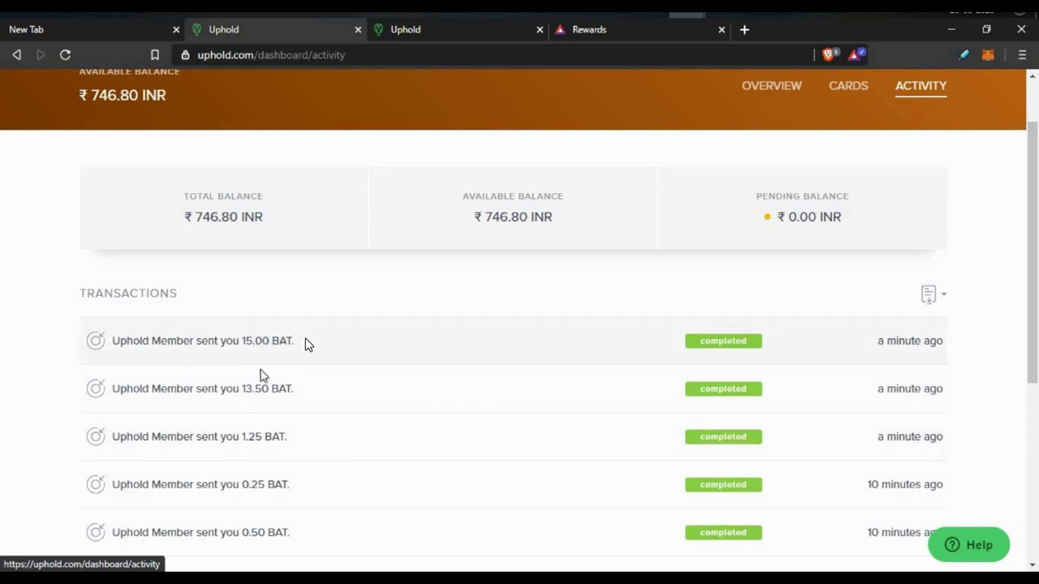
scroll(339, 315, "down", 5)
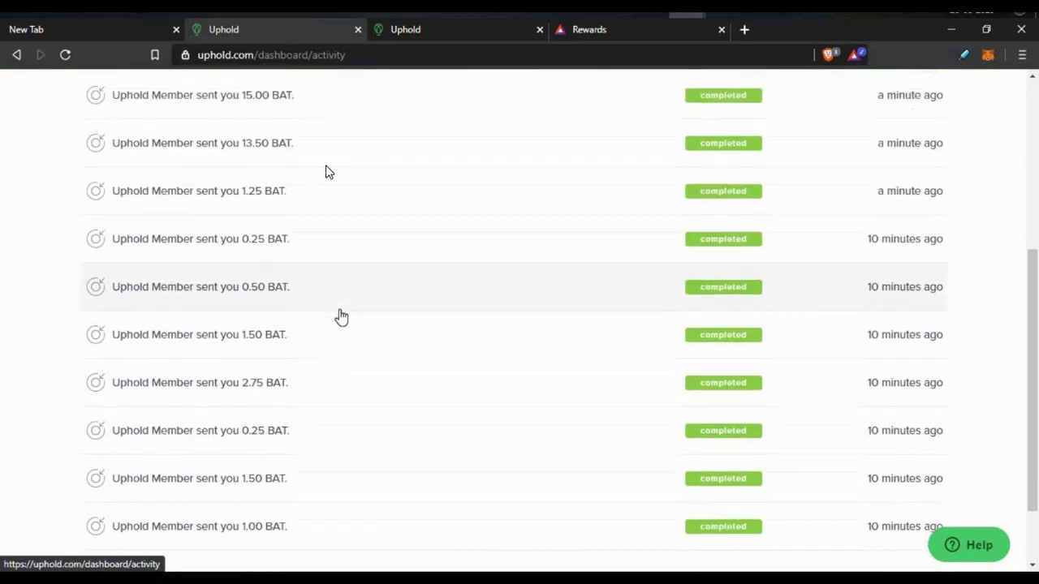
scroll(260, 162, "up", 6)
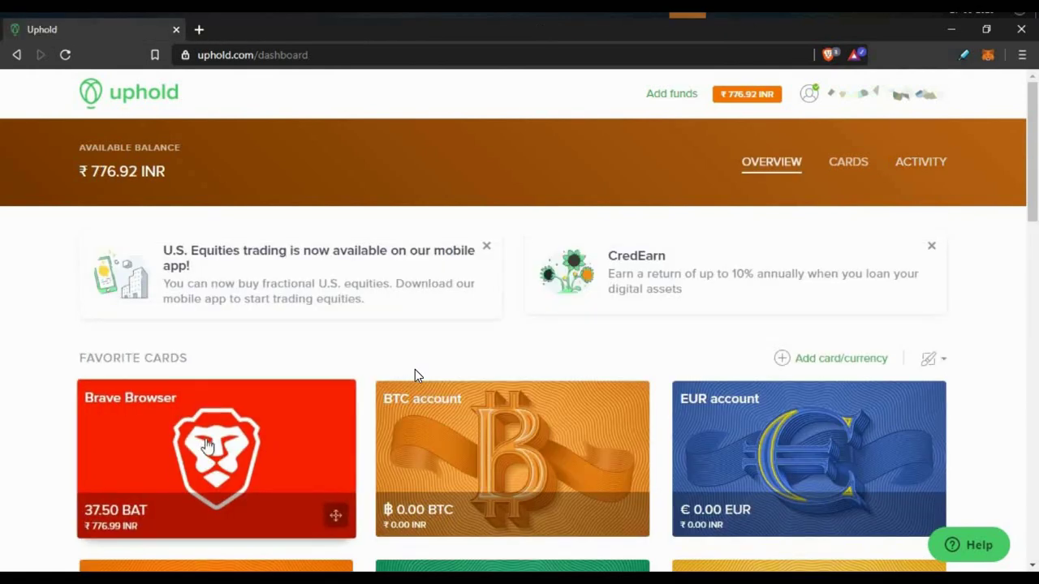
left_click(224, 446)
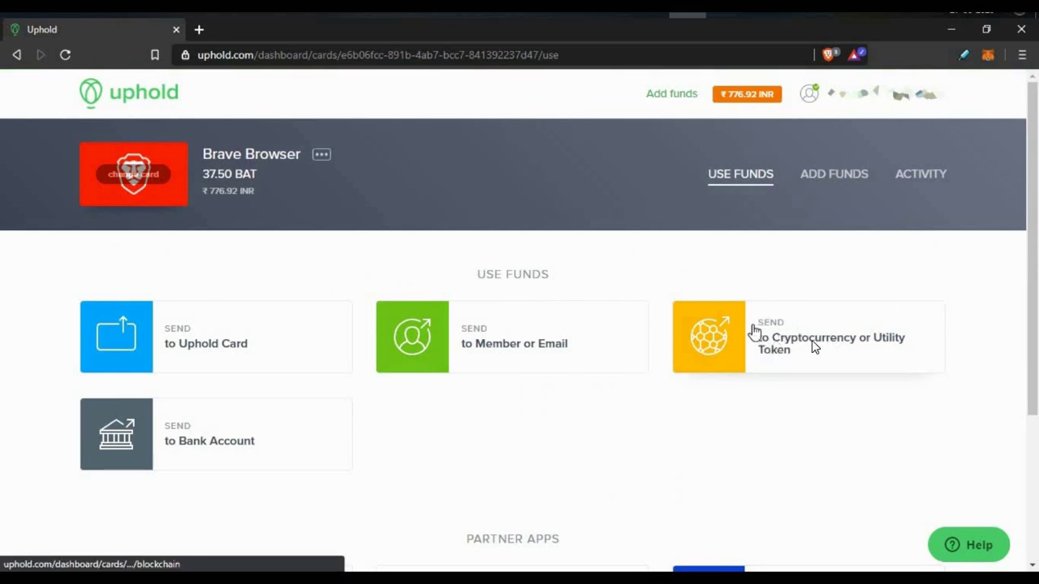
- Choose Send to Cryptocurrency or Utility Token and pick Basic Attention Token (BAT)
left_click(714, 325)
scroll(278, 424, "down", 4)
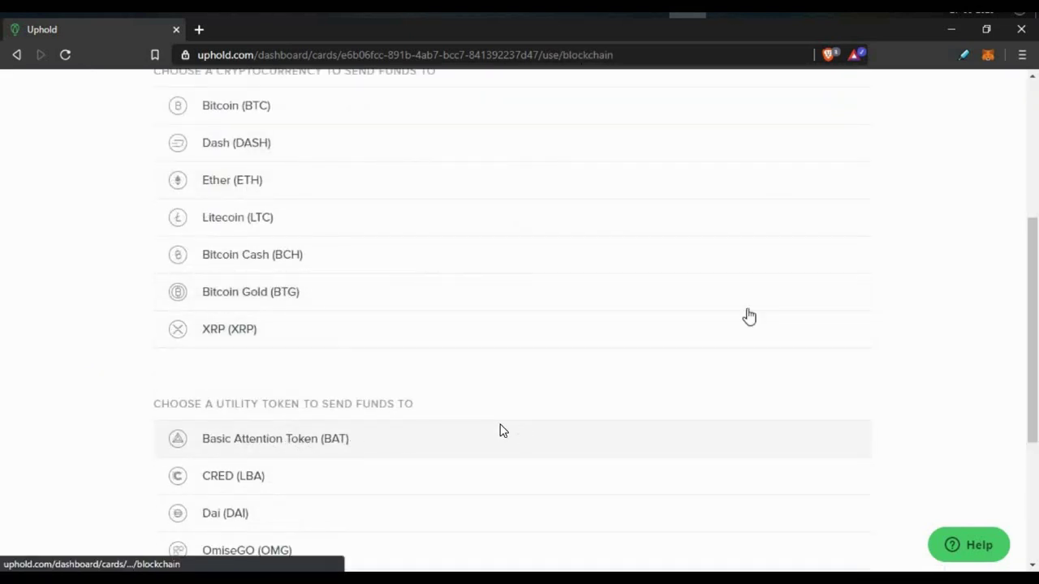
left_click(725, 280)
scroll(508, 339, "down", 1)
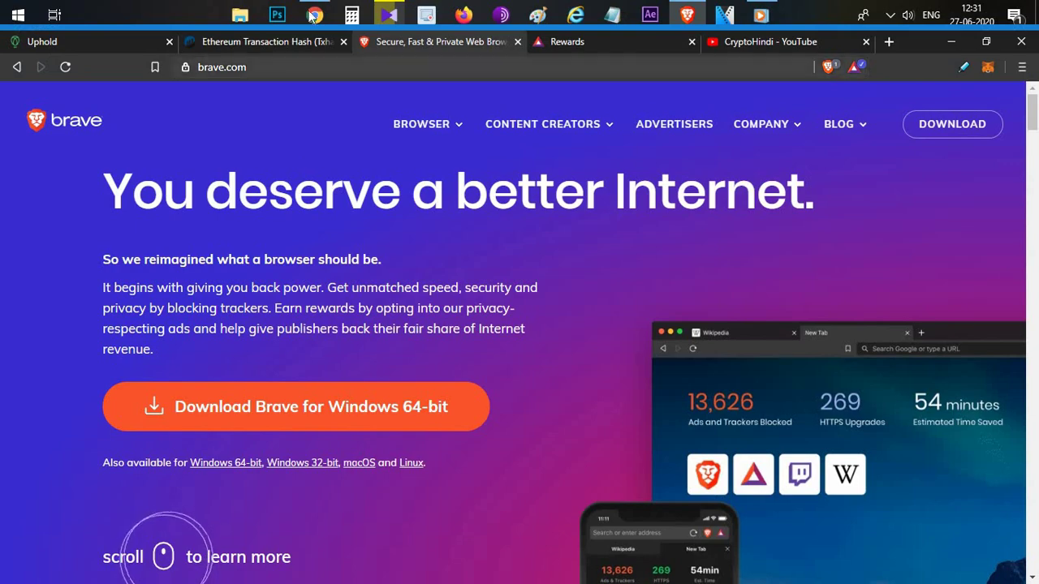
- Go to the WazirX funds page, reveal the BAT deposit address, and reload the page
left_click(315, 15)
left_click(277, 43)
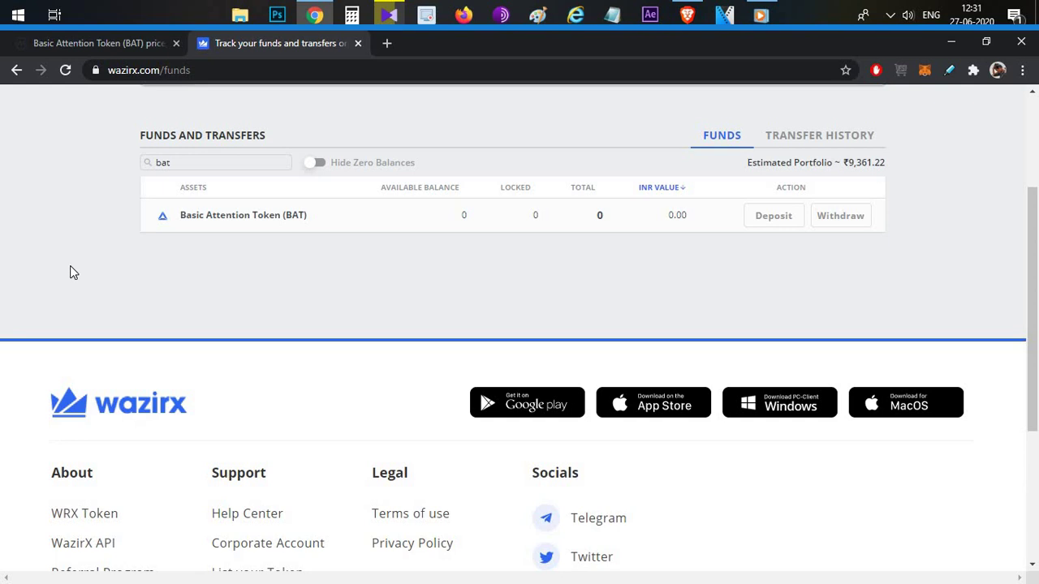
left_click(769, 221)
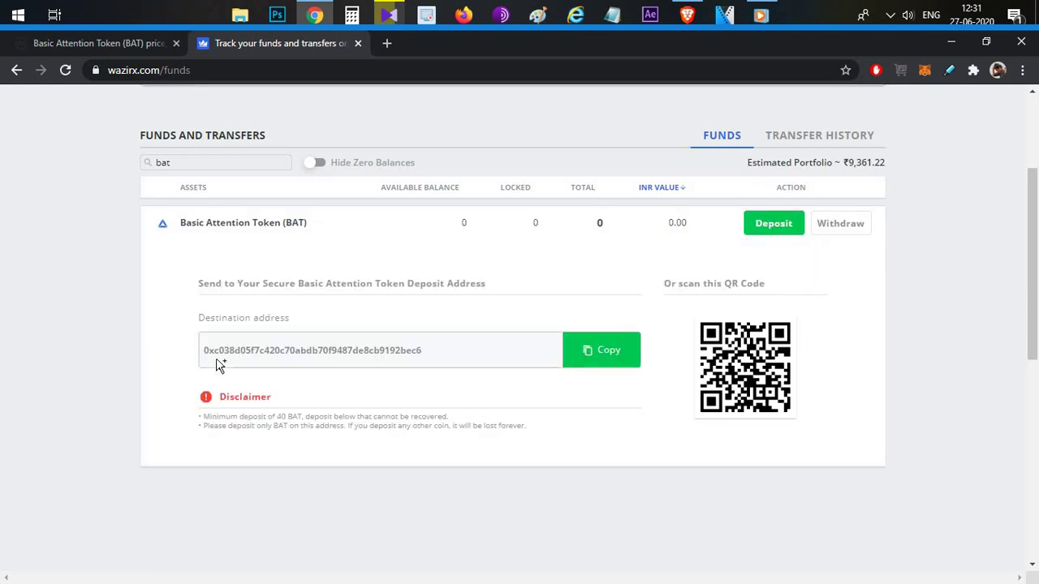
left_click(390, 355)
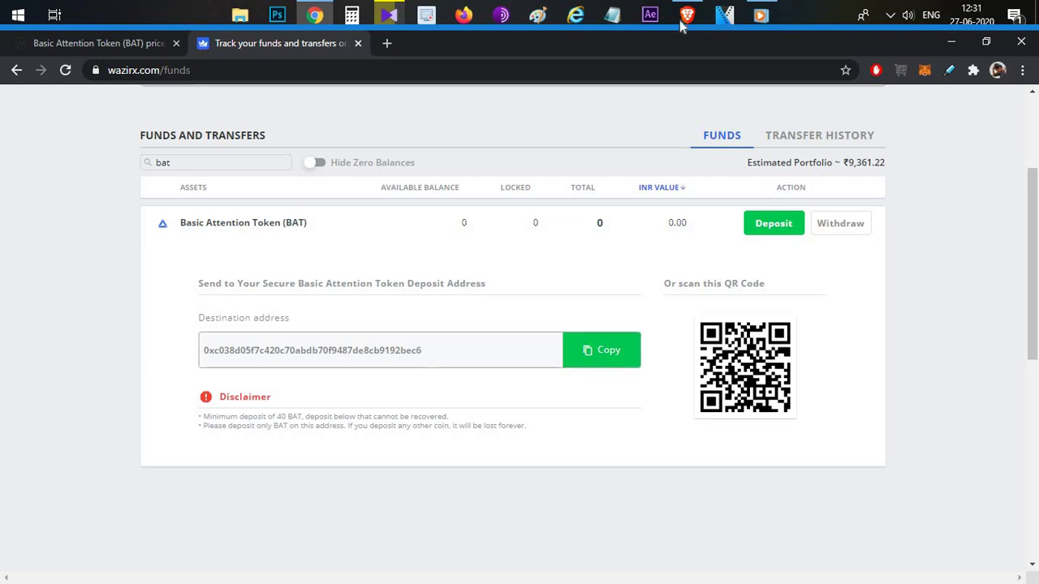
key("F5")
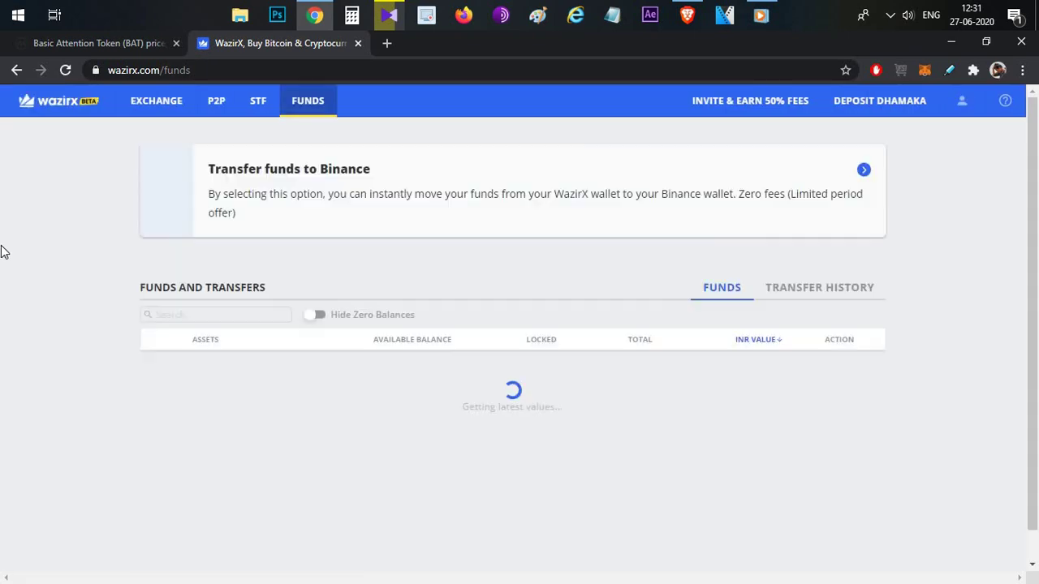
- Search 'bat', show the BAT deposit address, note the 40 BAT minimum deposit, and copy the address
left_click(252, 315)
type("bat")
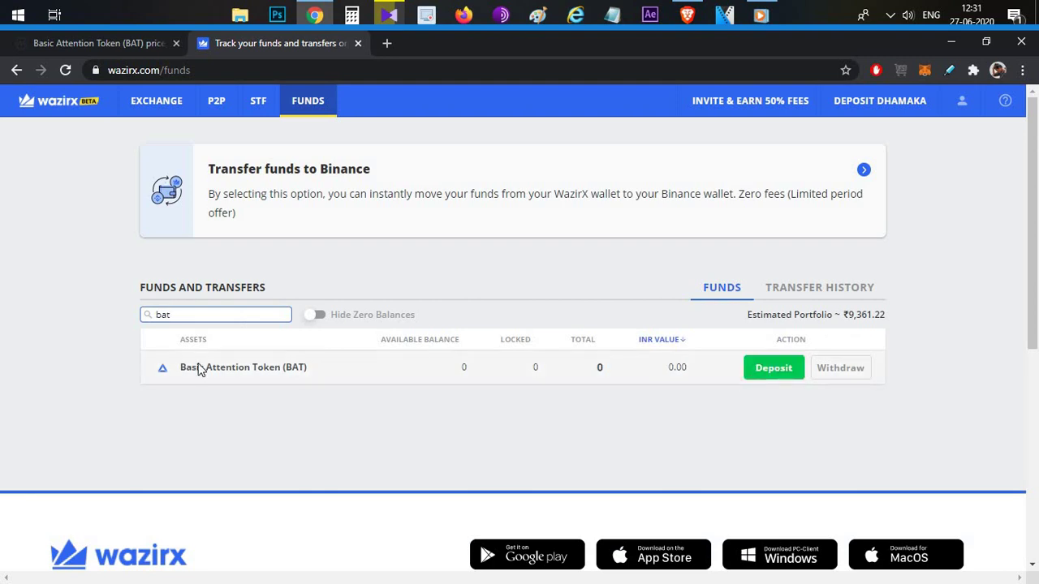
left_click(291, 368)
scroll(52, 349, "down", 1)
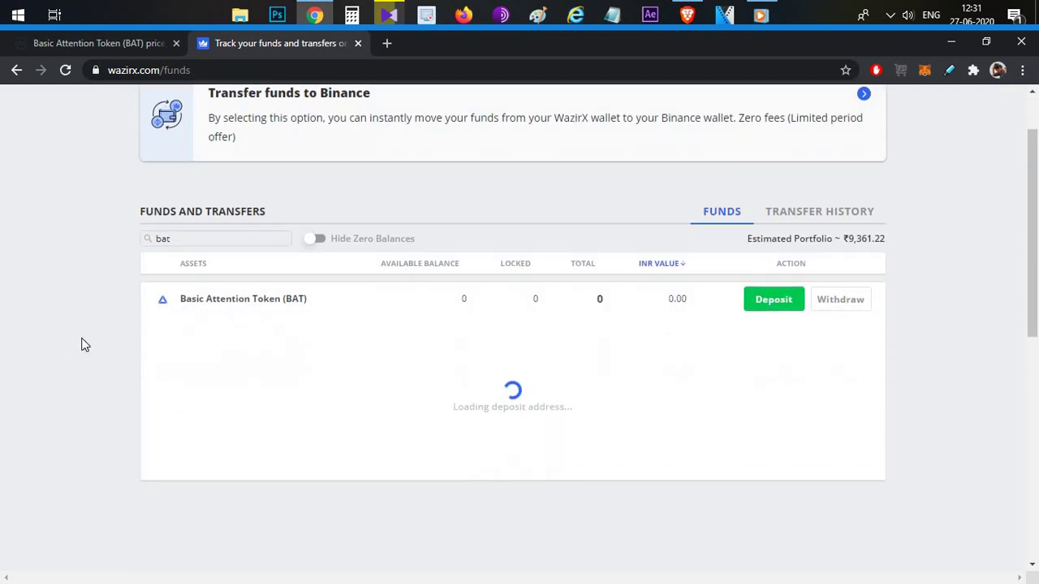
scroll(81, 345, "down", 1)
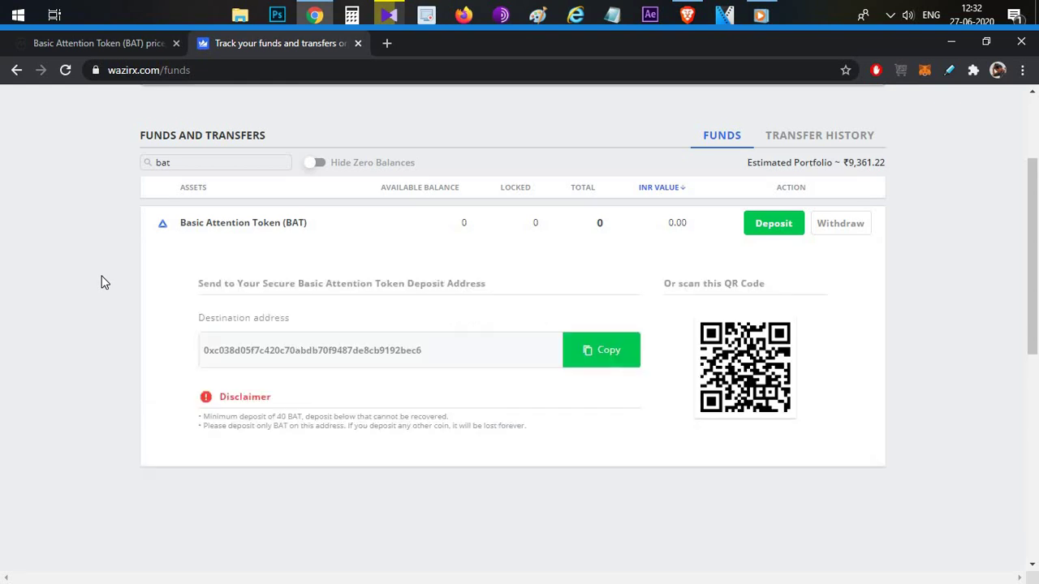
left_click_drag(217, 418, 467, 418)
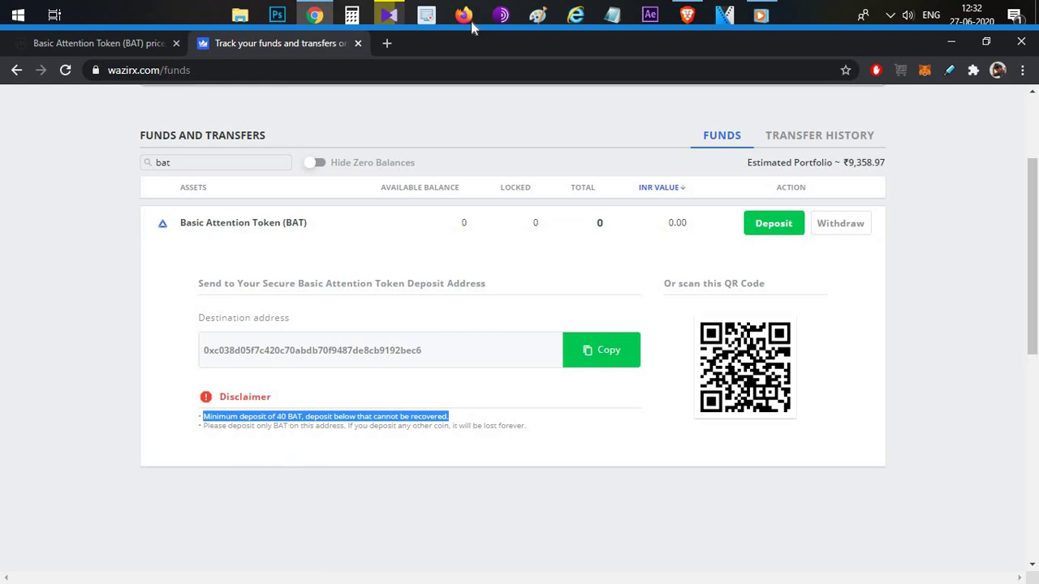
left_click(610, 362)
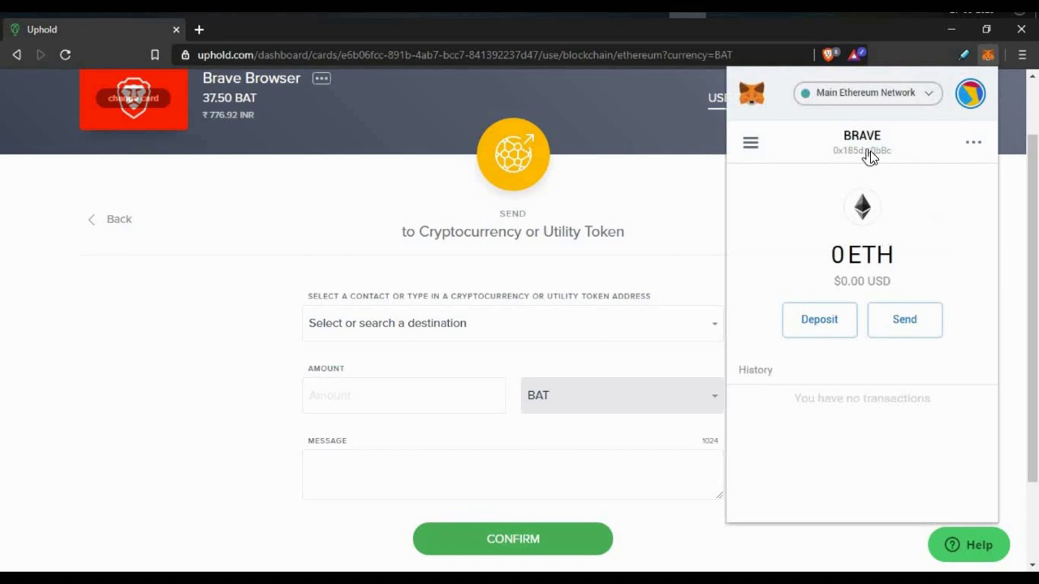
- Copy the MetaMask account address and paste it as the Uphold send destination
left_click(863, 146)
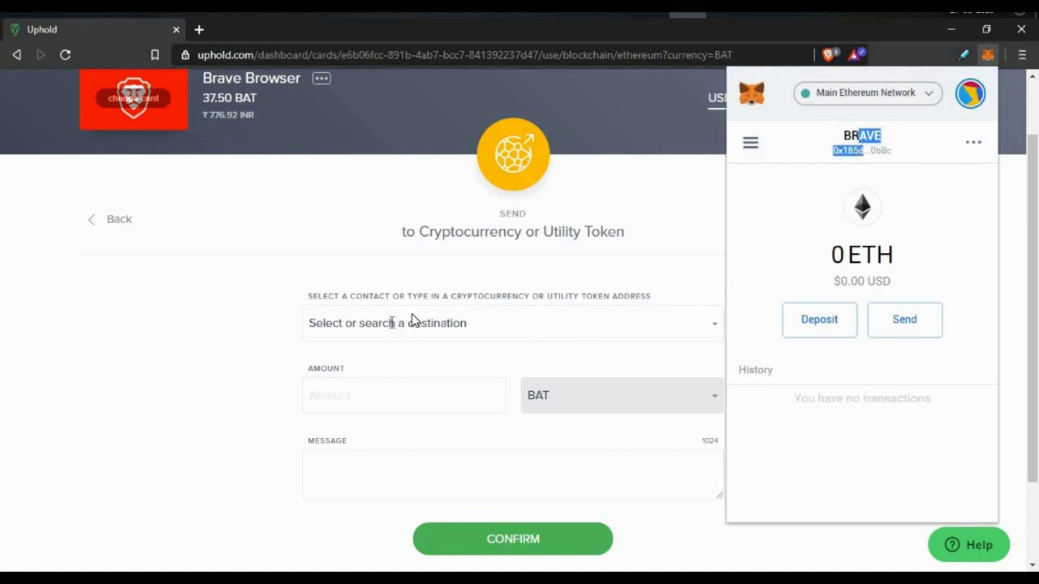
left_click(412, 317)
key("ctrl+v")
left_click(373, 395)
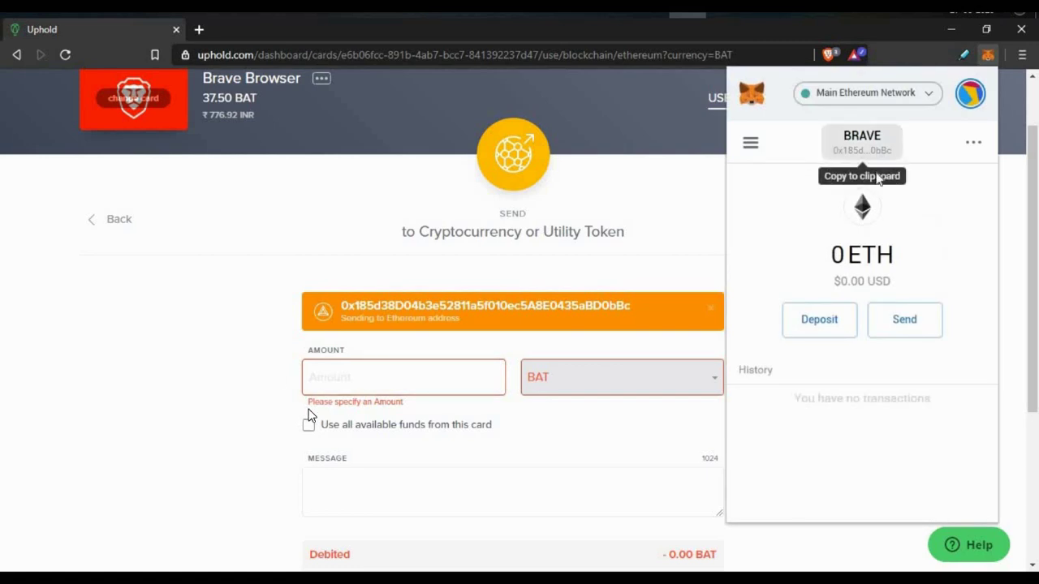
- Enter 5 BAT as the amount, add the message 'Hi', and proceed to review
left_click(354, 382)
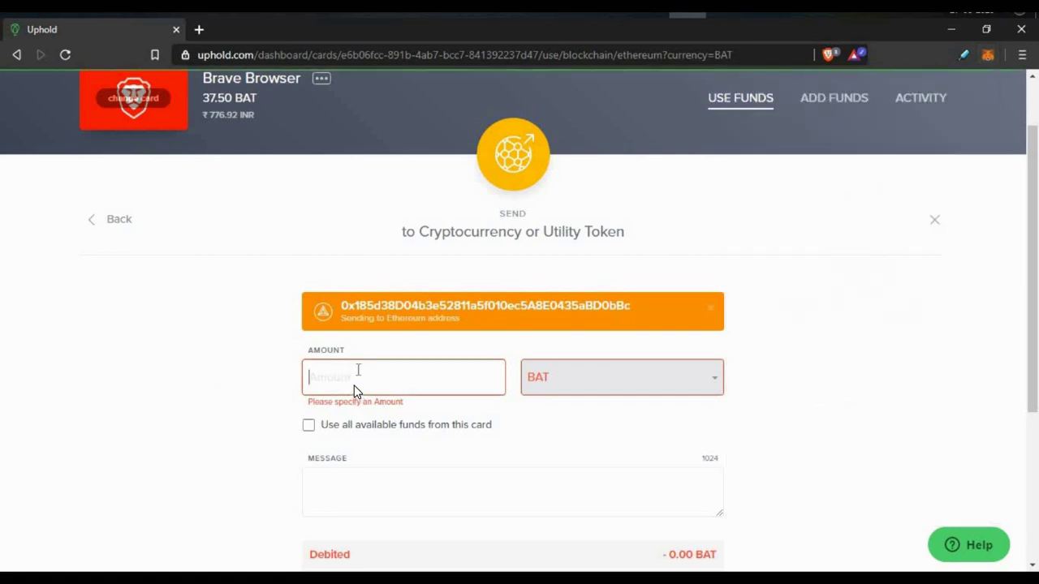
type("5")
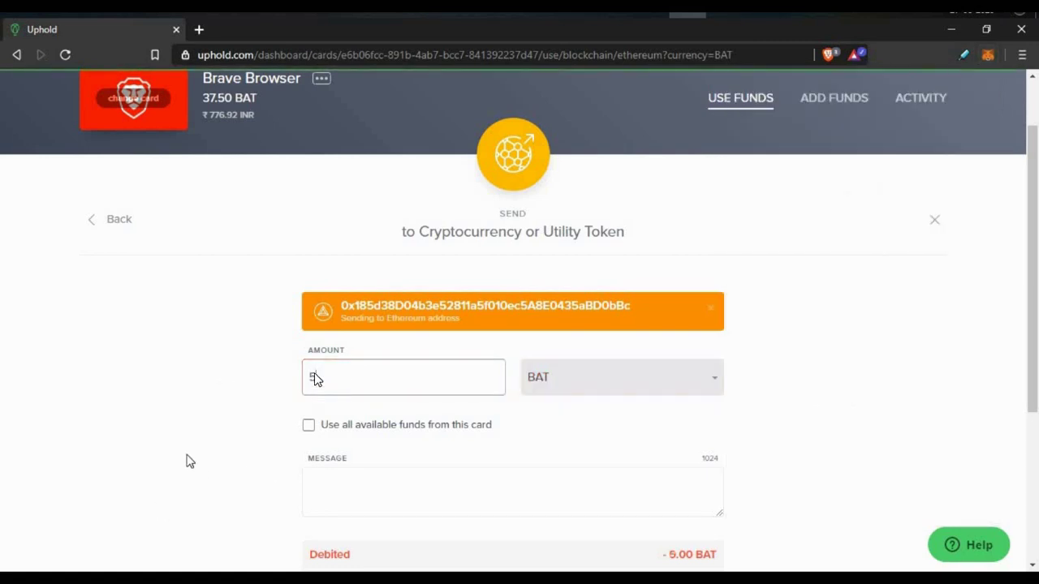
scroll(519, 365, "down", 2)
left_click(539, 337)
type("Hi")
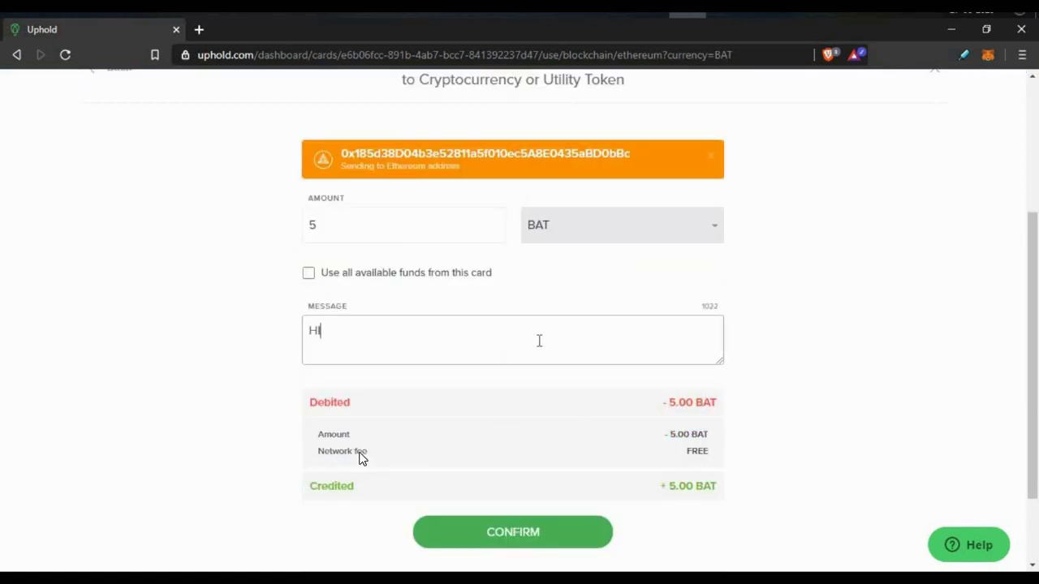
scroll(728, 406, "down", 1)
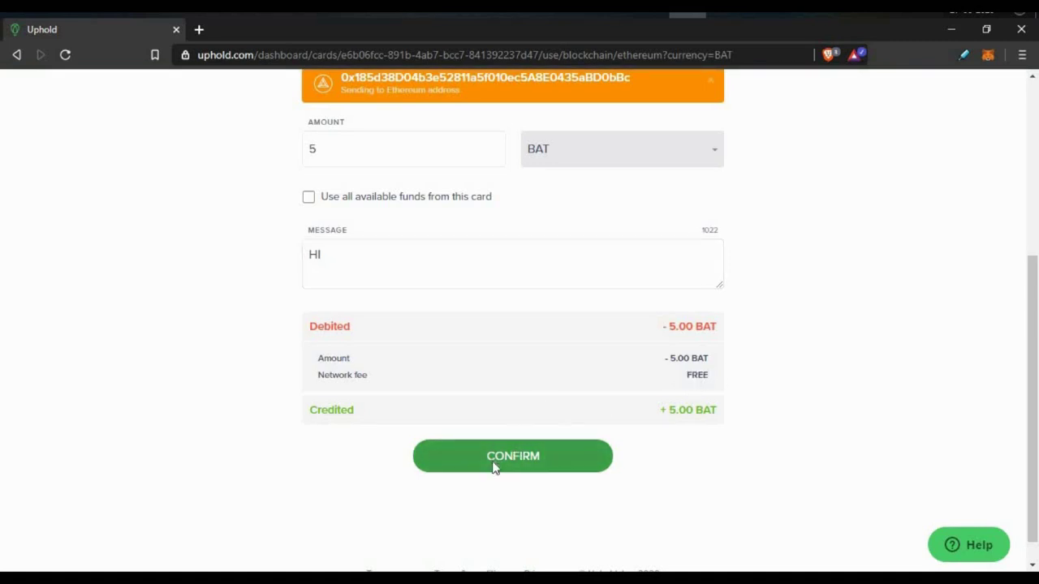
left_click(494, 462)
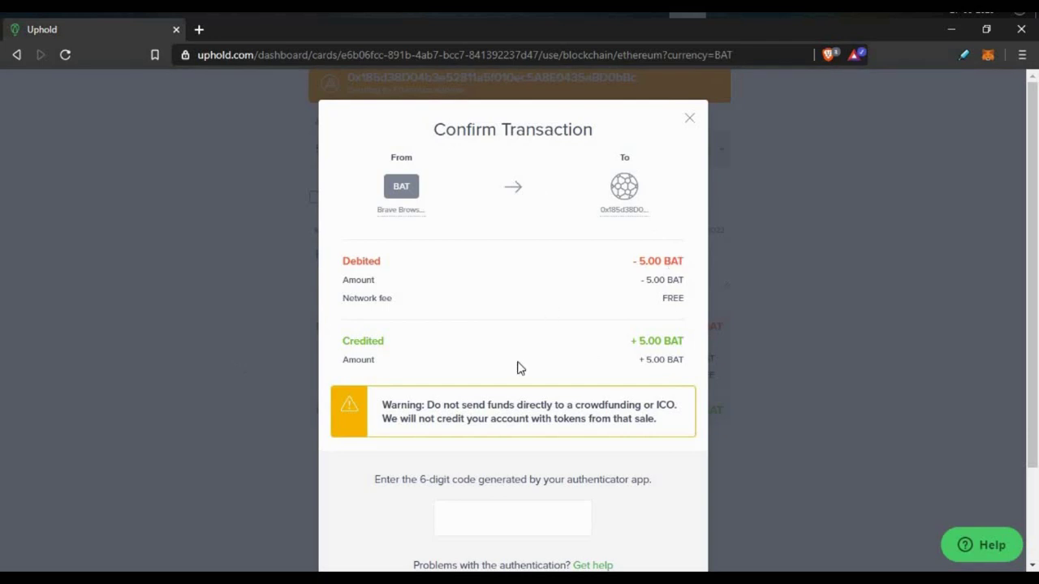
- Confirm the 5 BAT transfer with the authenticator verification code
scroll(547, 303, "down", 2)
left_click(501, 398)
left_click(563, 512)
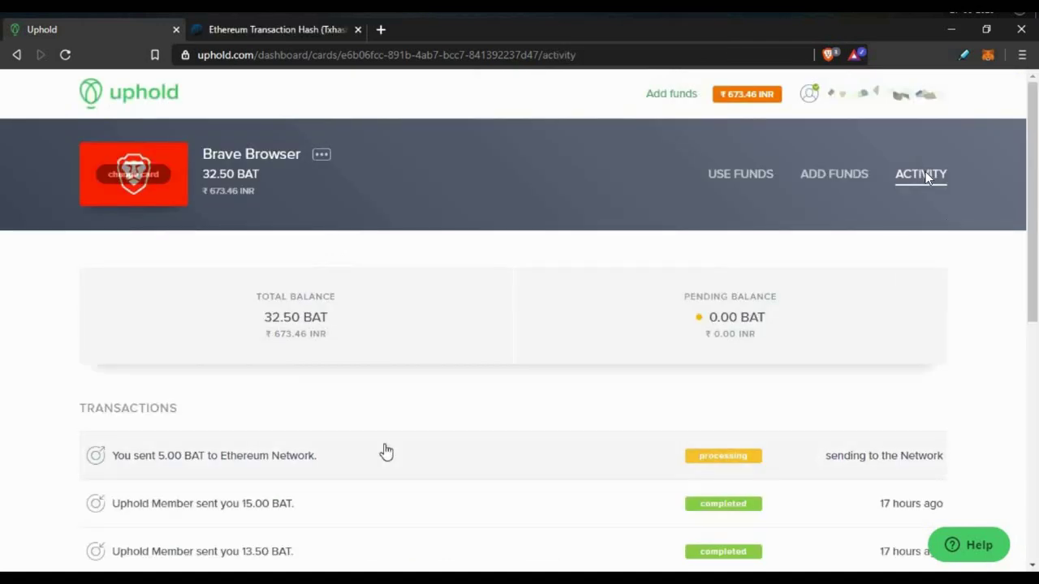
- Inspect the processing 5.00 BAT send's details, then go to its Etherscan transaction page
left_click(385, 453)
scroll(390, 325, "down", 3)
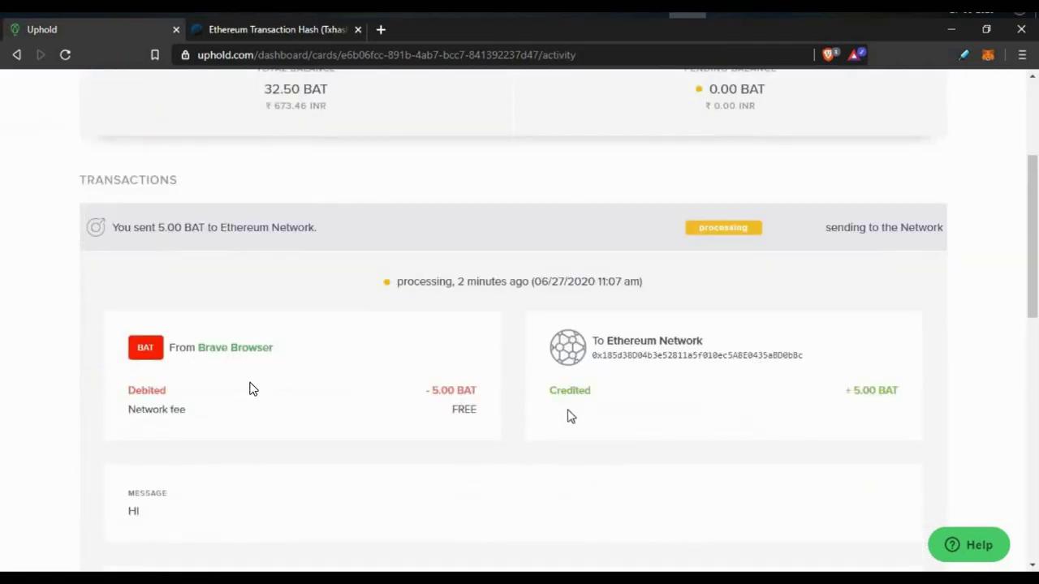
scroll(412, 331, "down", 2)
scroll(567, 280, "down", 1)
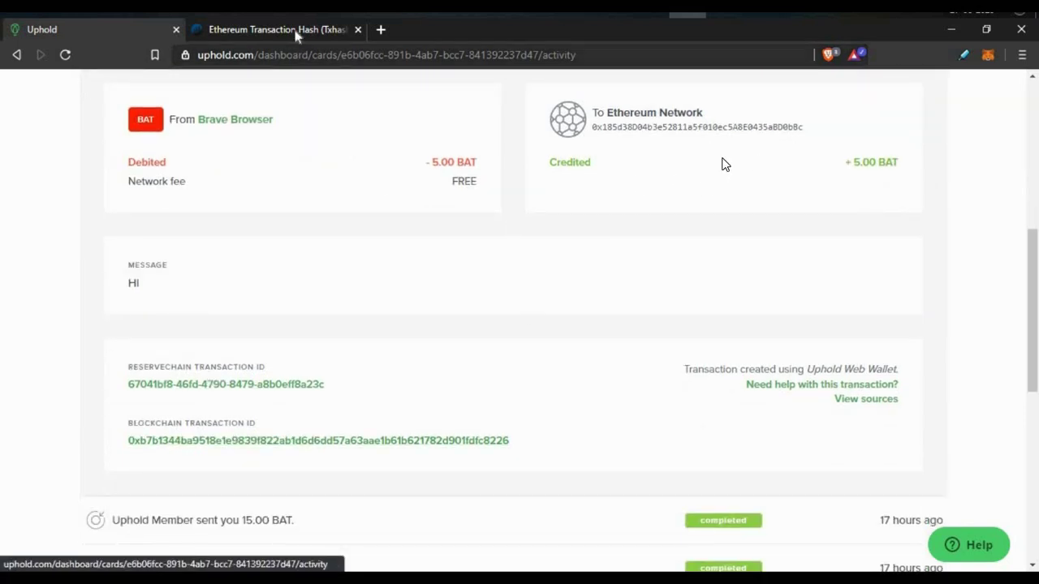
key("ctrl+Tab")
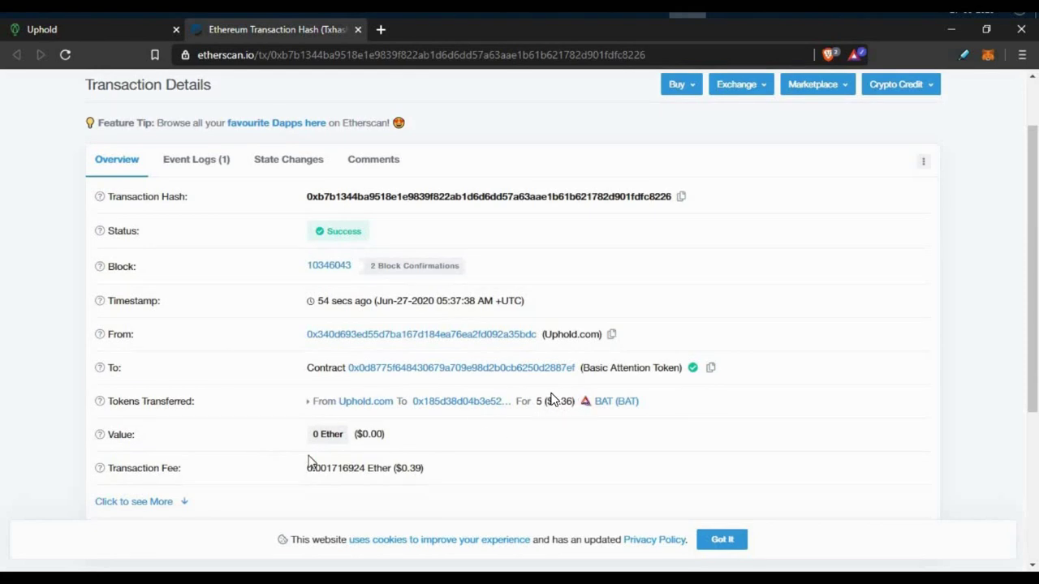
- Select the 0.001716924 Ether transaction fee on Etherscan, then return to Uphold's transaction details
mouse_move(428, 473)
left_click_drag(391, 468, 479, 468)
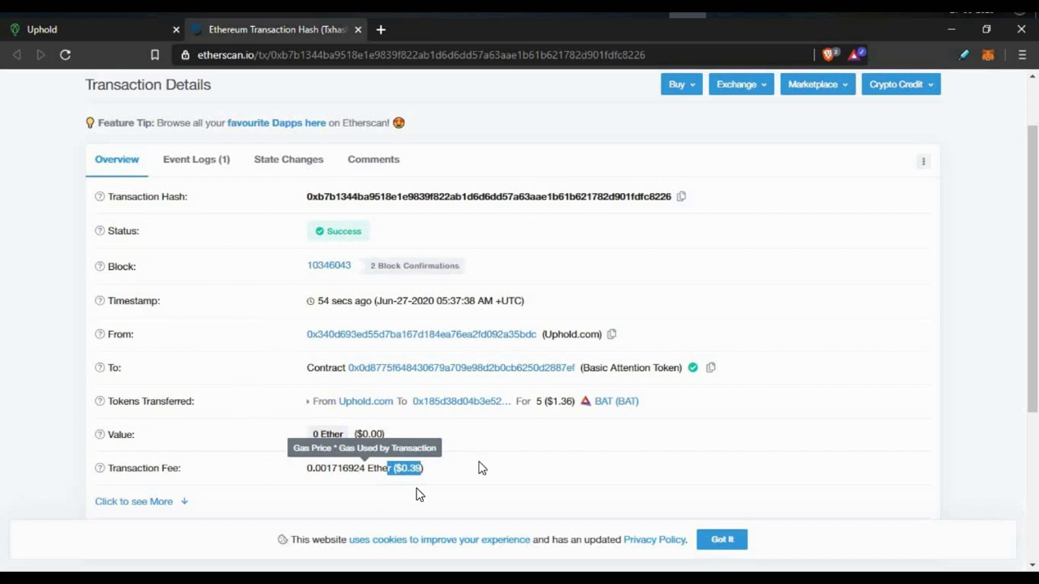
triple_click(450, 469)
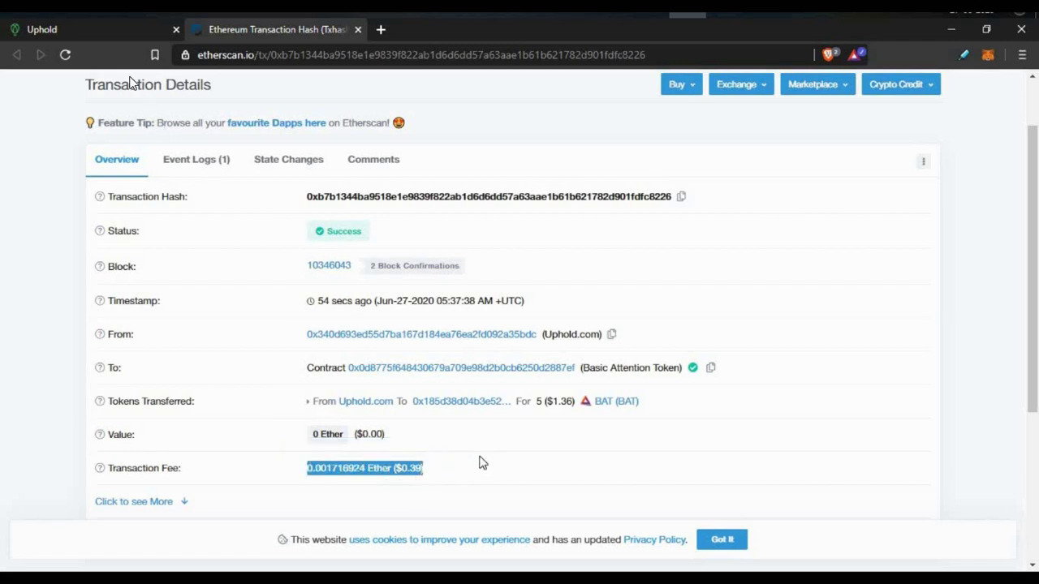
left_click(536, 404)
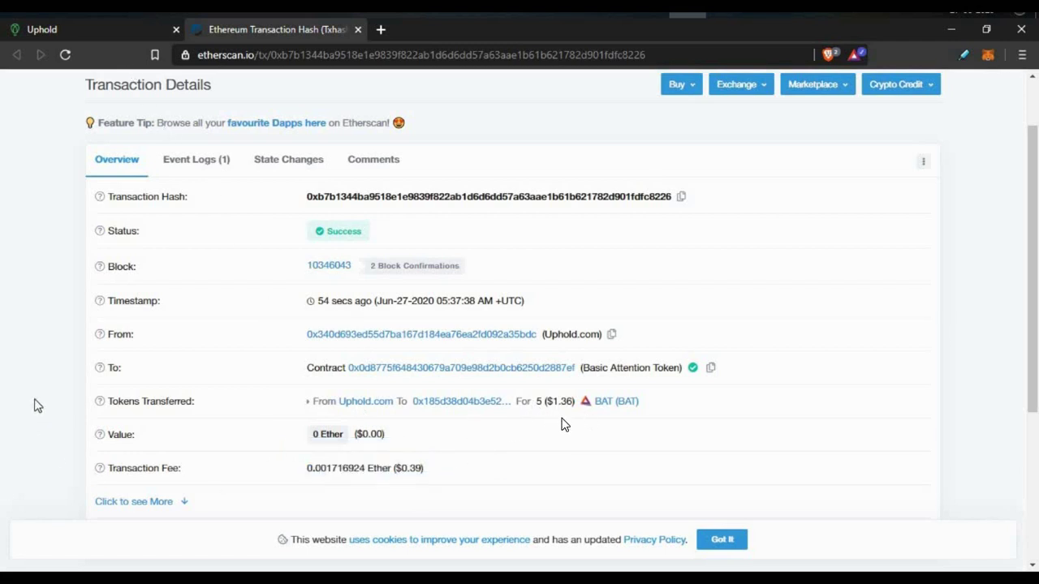
scroll(649, 393, "up", 1)
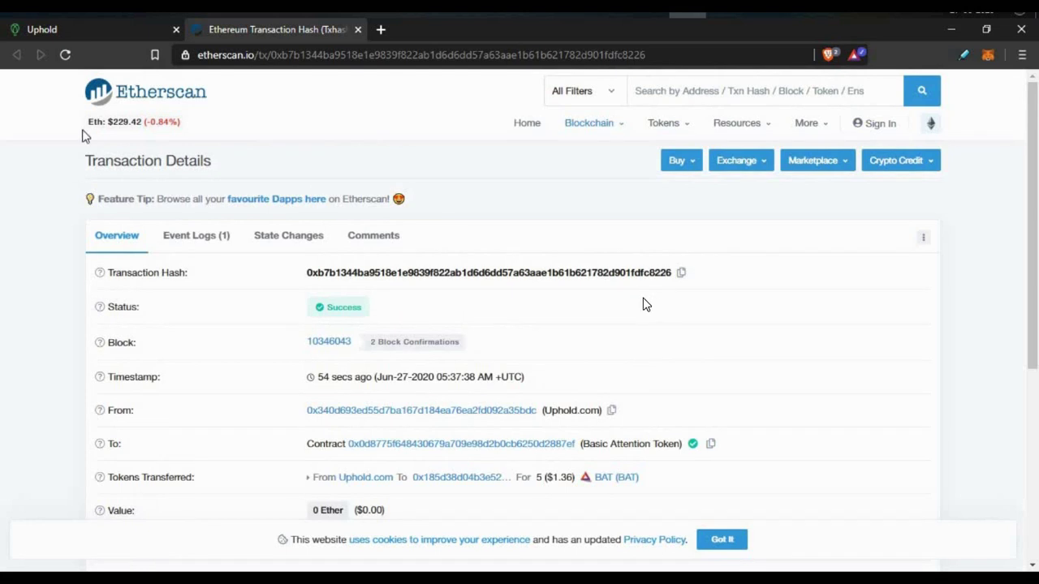
left_click(99, 36)
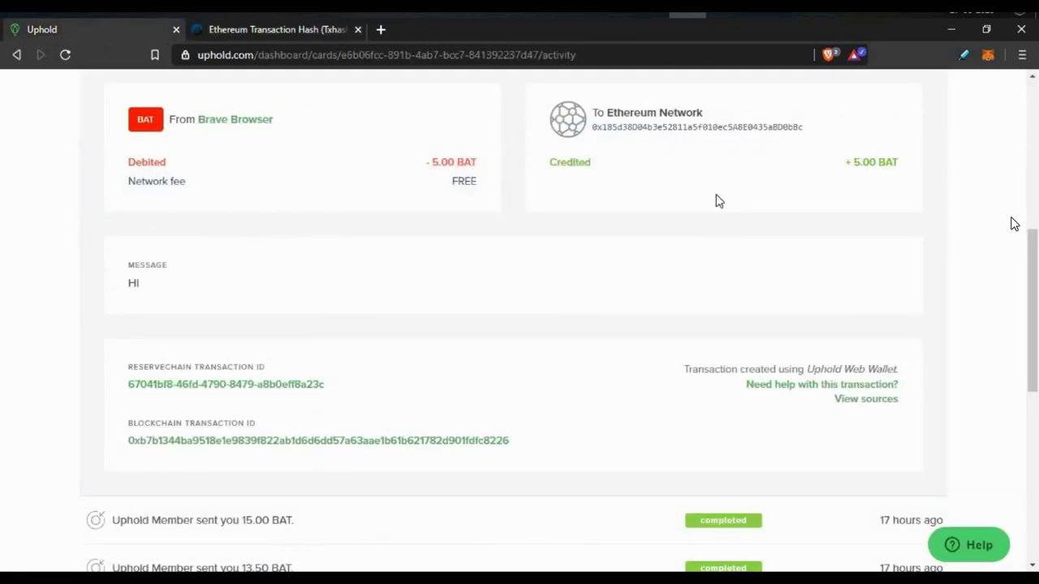
- Open the BRAVE account's BAT token in MetaMask and highlight the 5.000 BAT balance
left_click(987, 55)
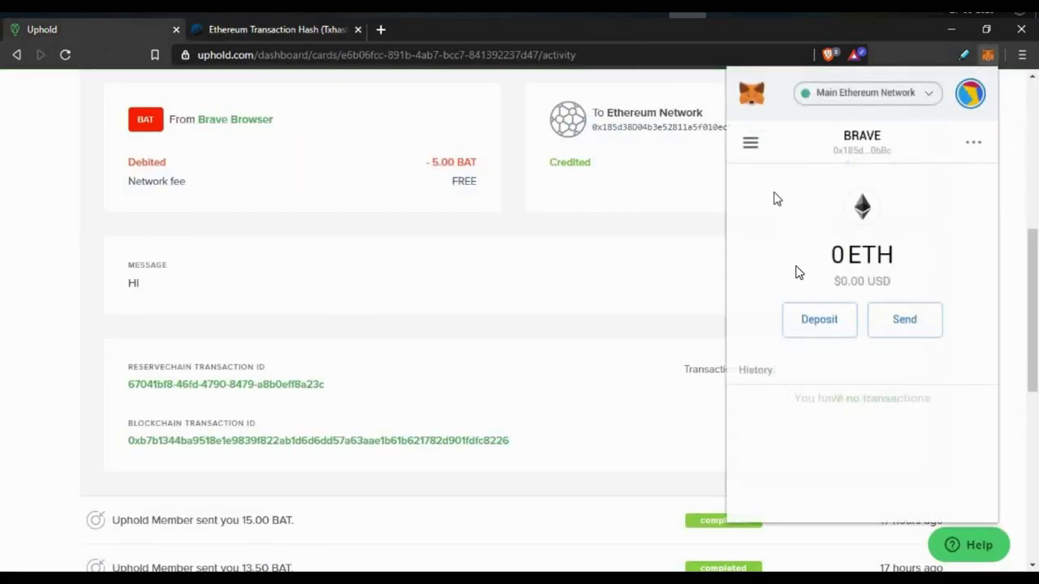
left_click(751, 143)
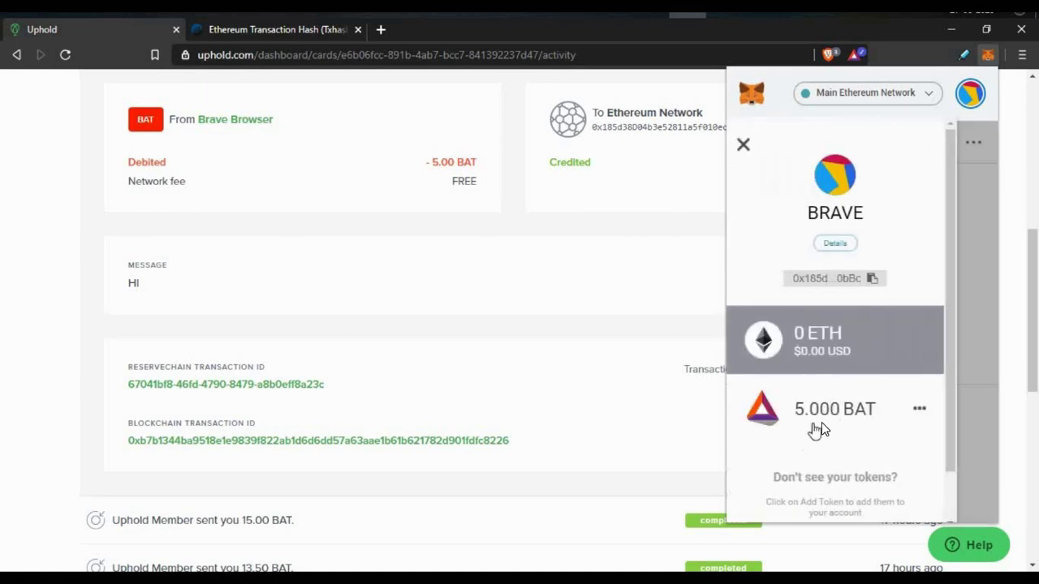
left_click(817, 430)
left_click_drag(814, 263, 918, 282)
left_click(925, 261)
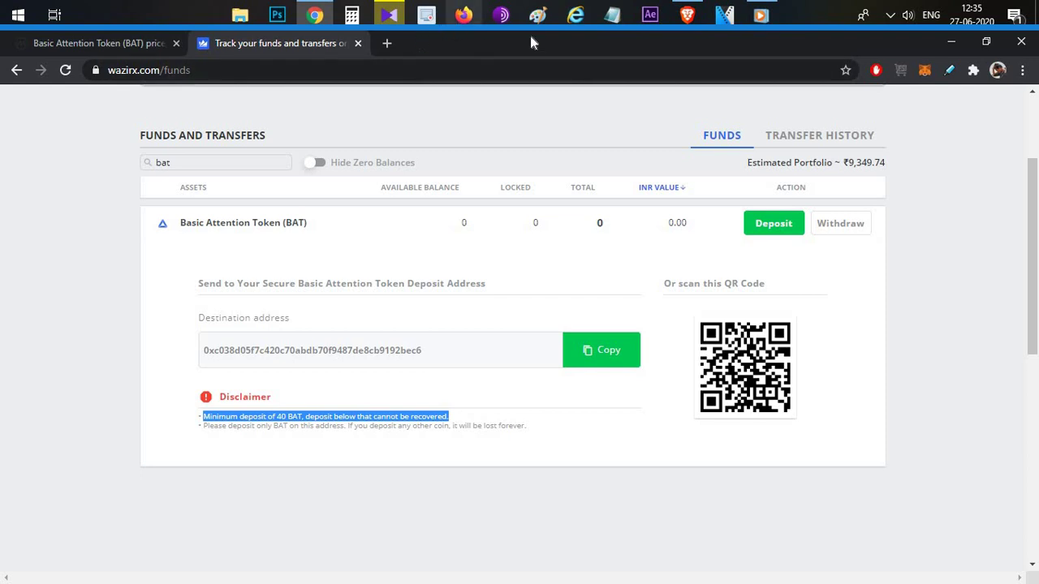
- Switch to Brave, view the 32.5 BAT Rewards balance, then click the NordVPN notification
left_click(687, 15)
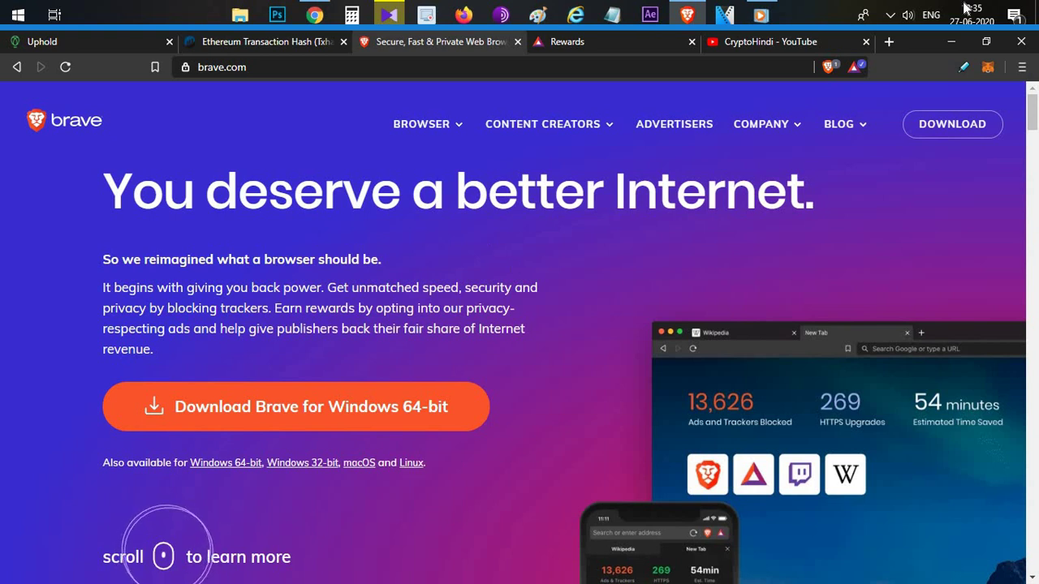
left_click(854, 69)
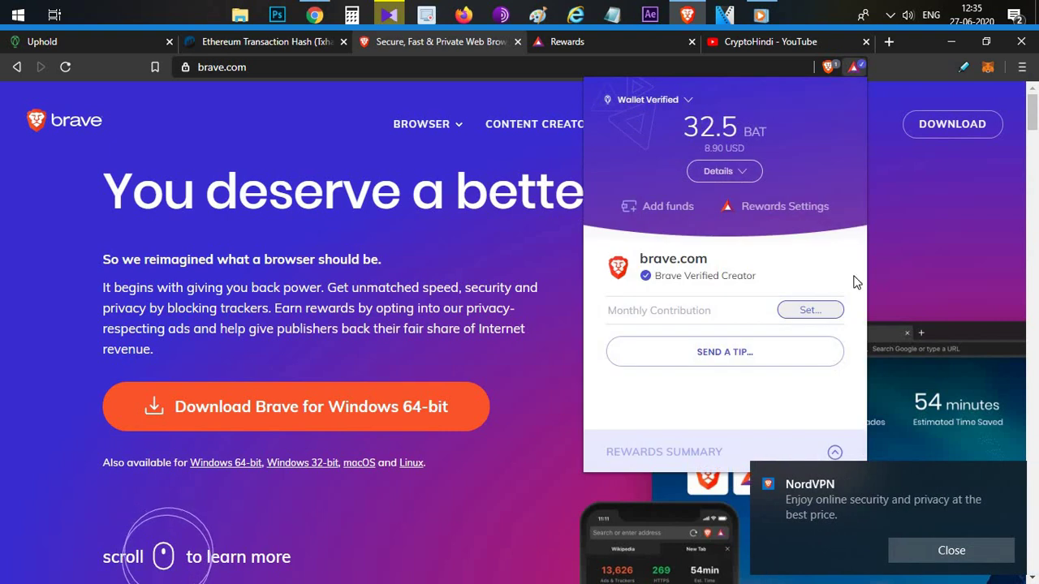
left_click(854, 69)
left_click(862, 507)
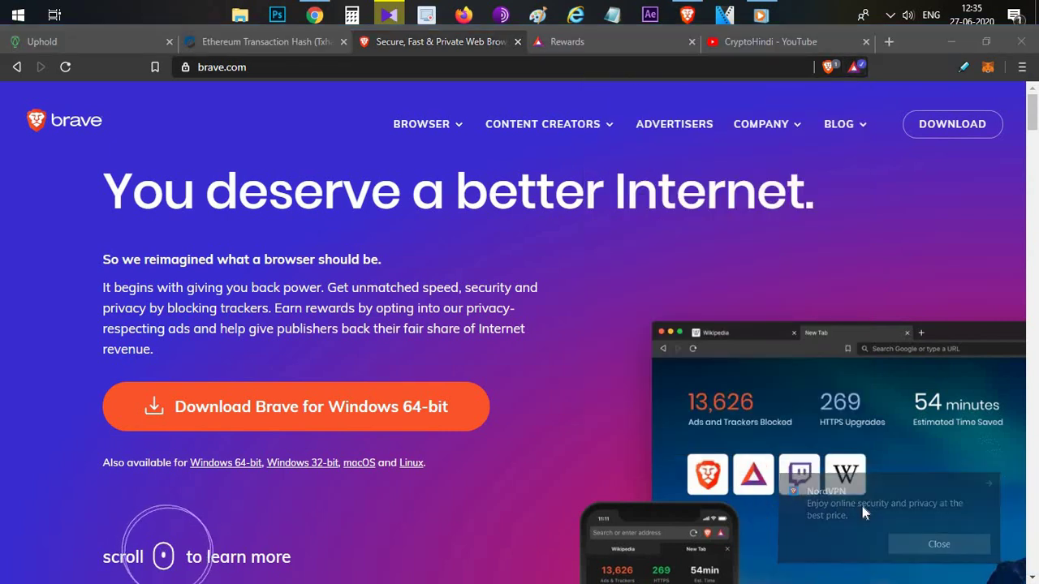